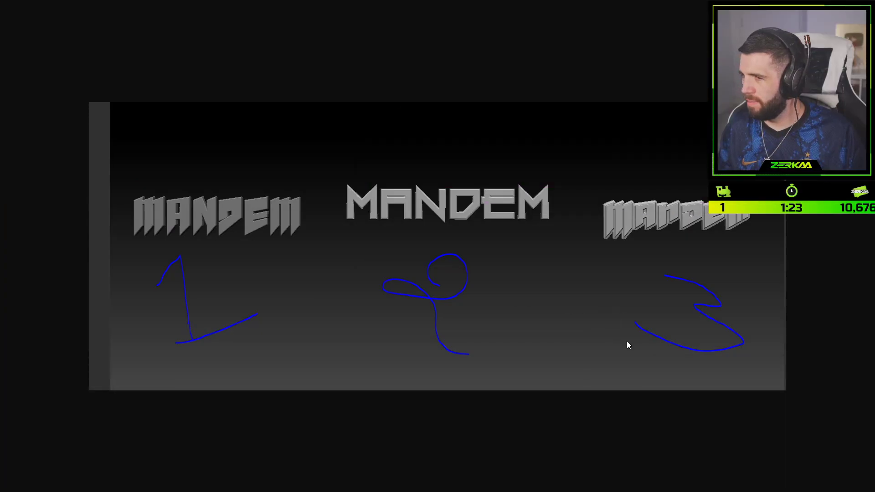
pyautogui.scroll(2, 716, 276)
pyautogui.scroll(-1, 716, 276)
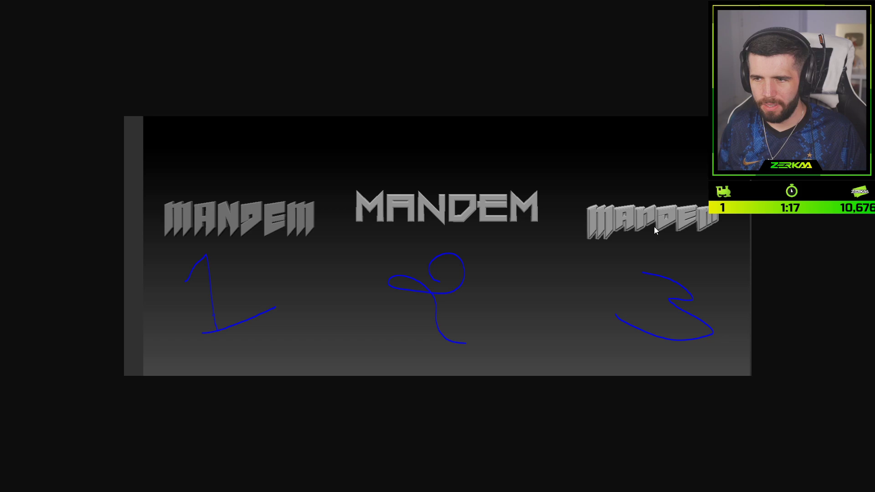
pyautogui.scroll(-1, 651, 230)
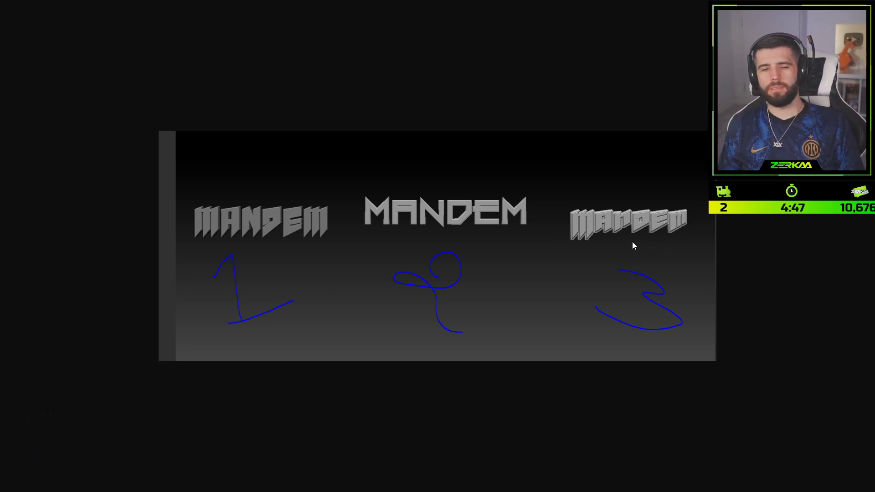
pyautogui.scroll(2, 645, 238)
pyautogui.scroll(-1, 655, 236)
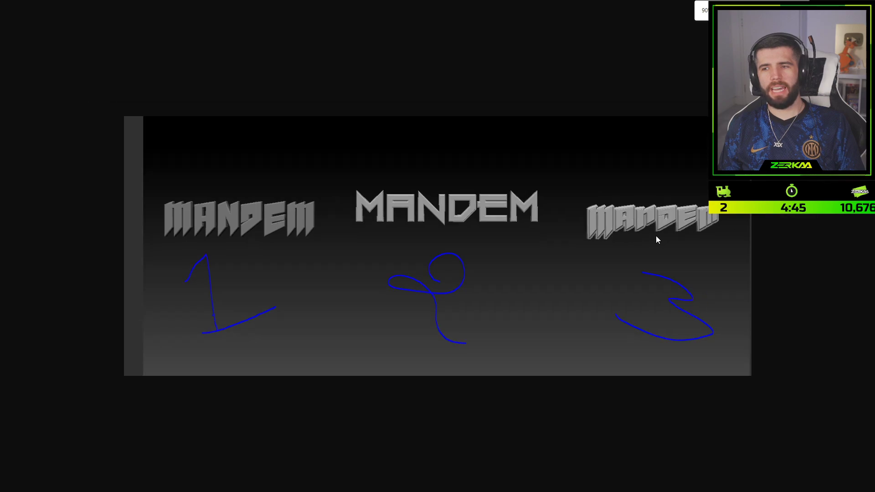